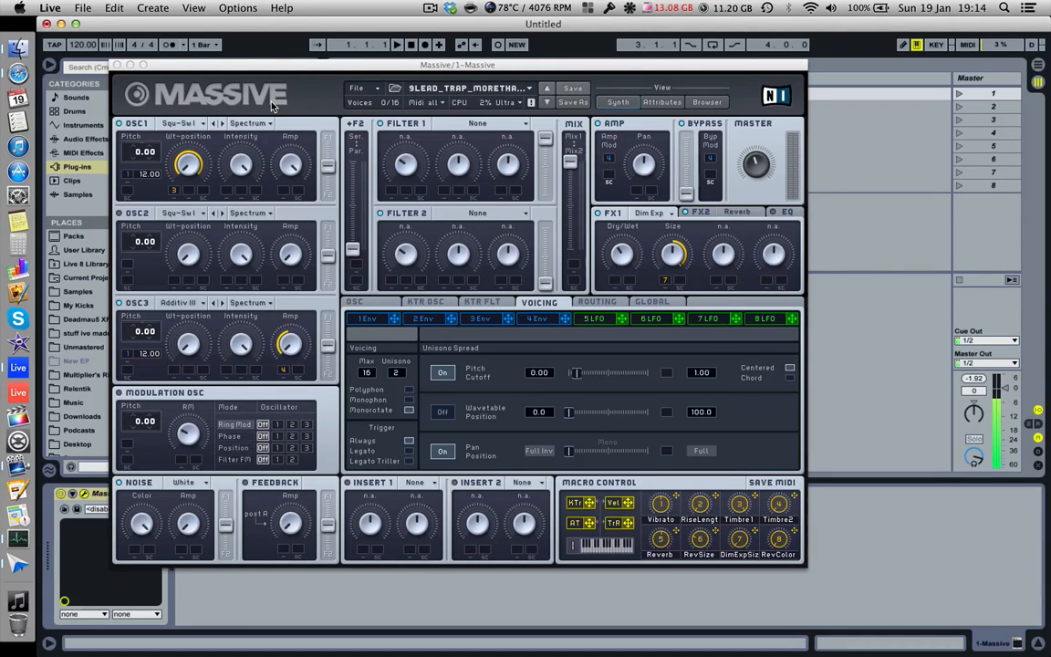
Compare the oscillator and voicing settings, and try a unison count of 1 before restoring it to 2.
click(360, 304)
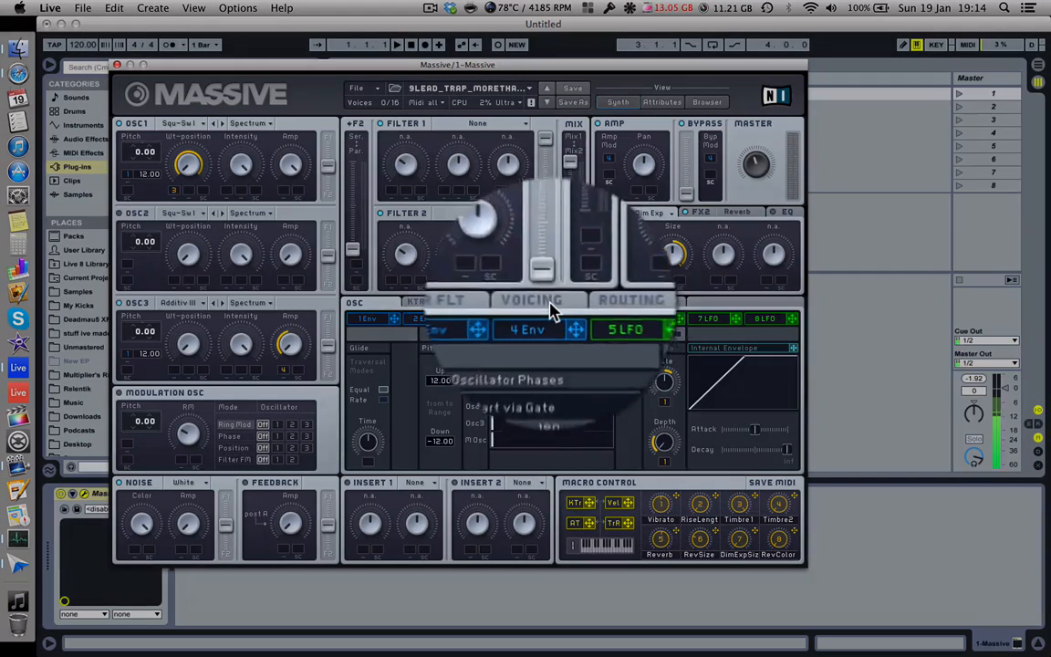
click(543, 305)
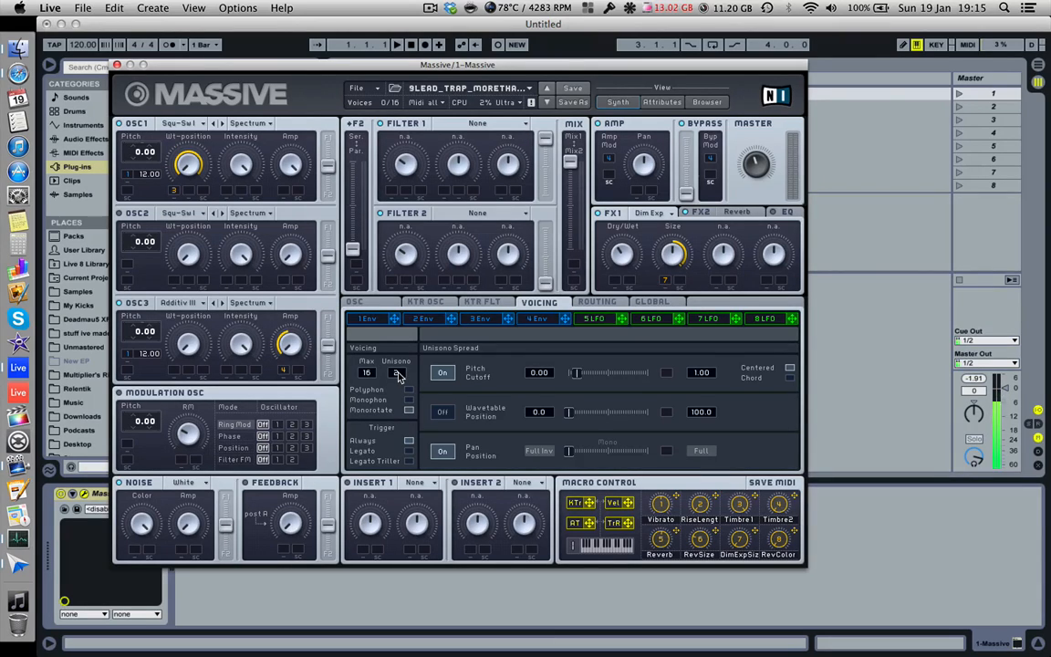
drag(396, 373, 396, 379)
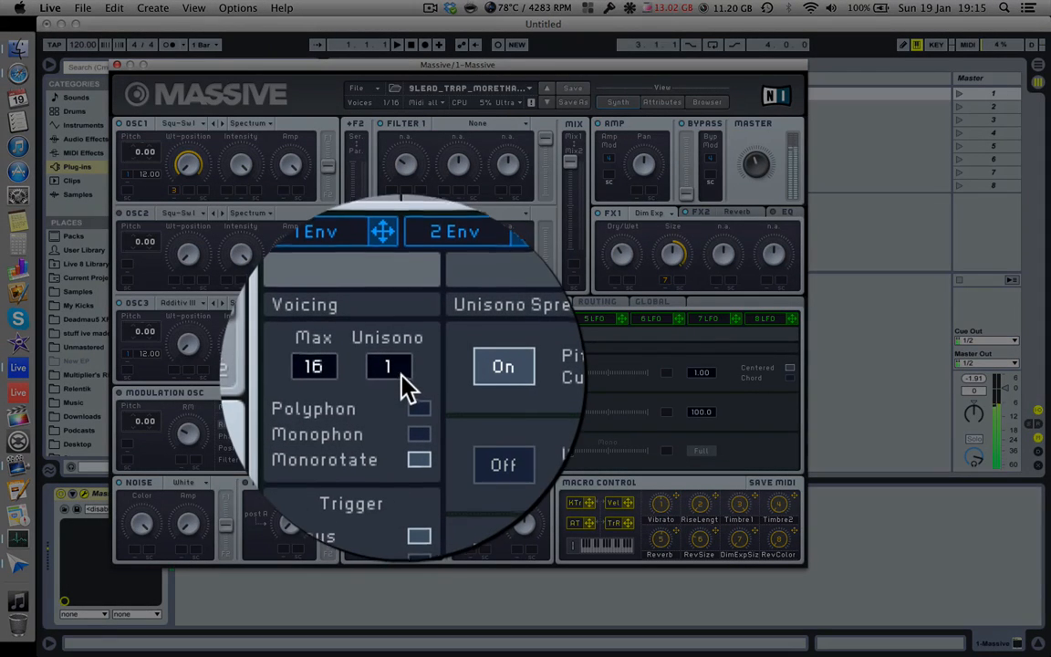
drag(401, 381, 404, 374)
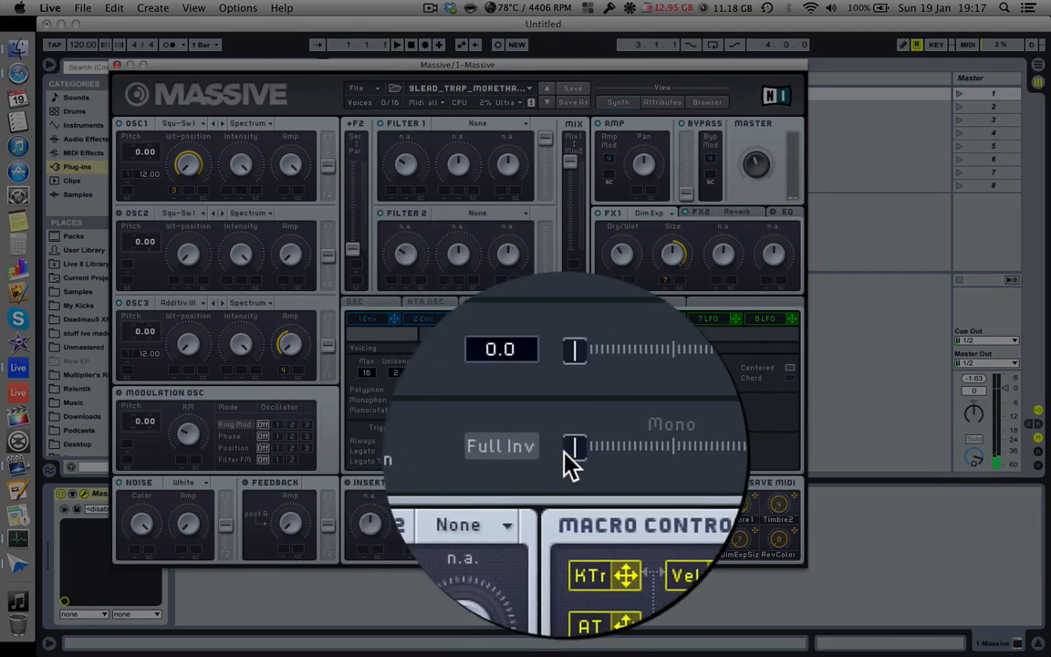
mouse_move(570, 460)
mouse_down()
mouse_move(614, 462)
mouse_move(563, 456)
mouse_up()
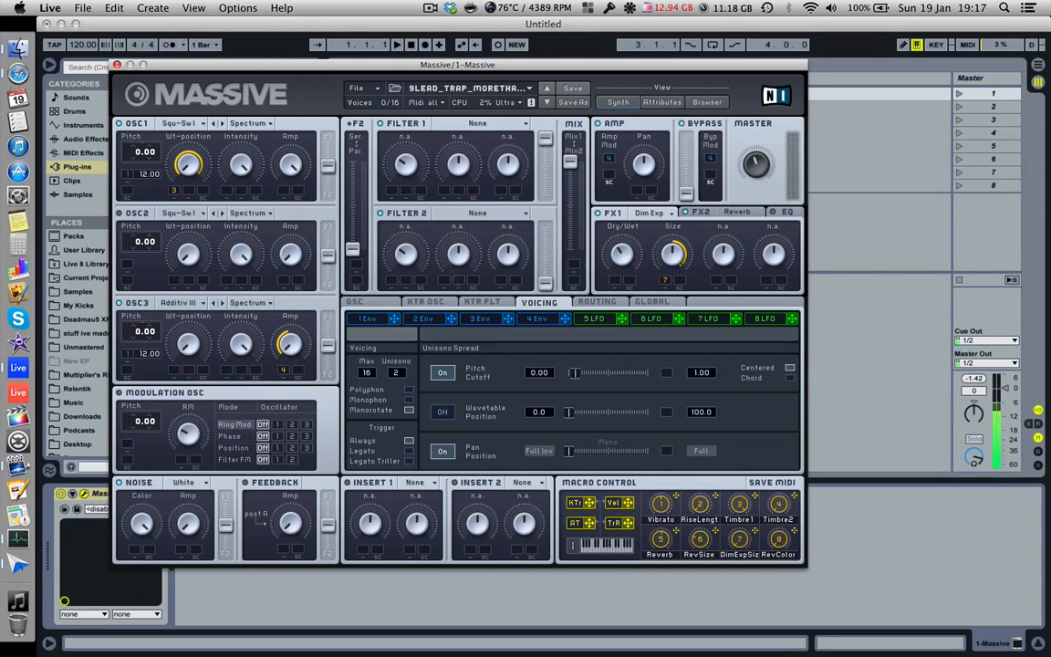
click(344, 87)
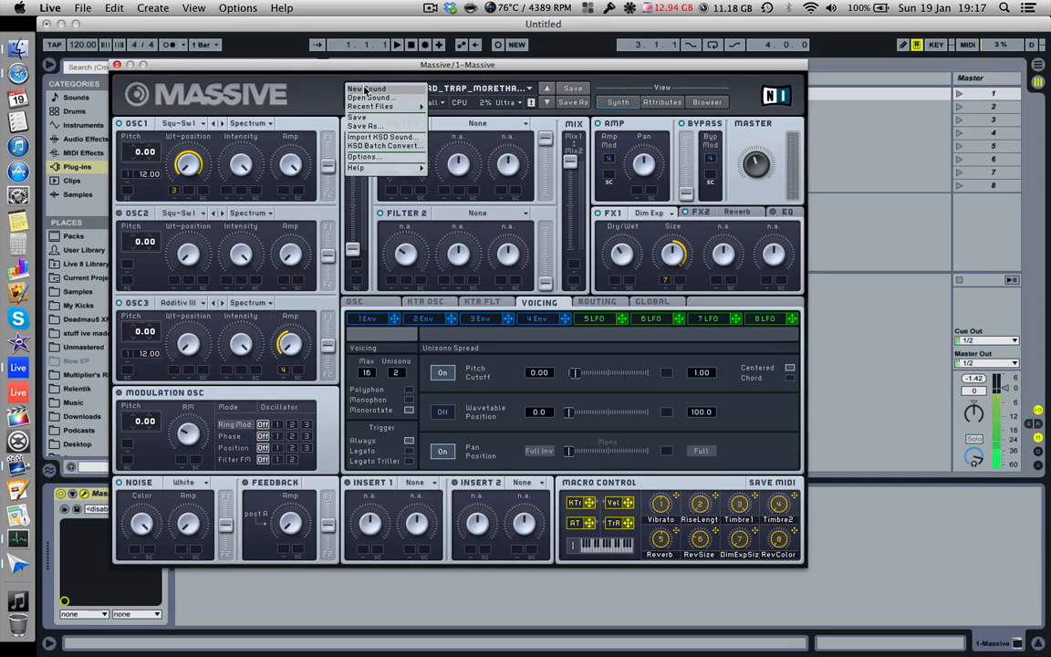
click(271, 93)
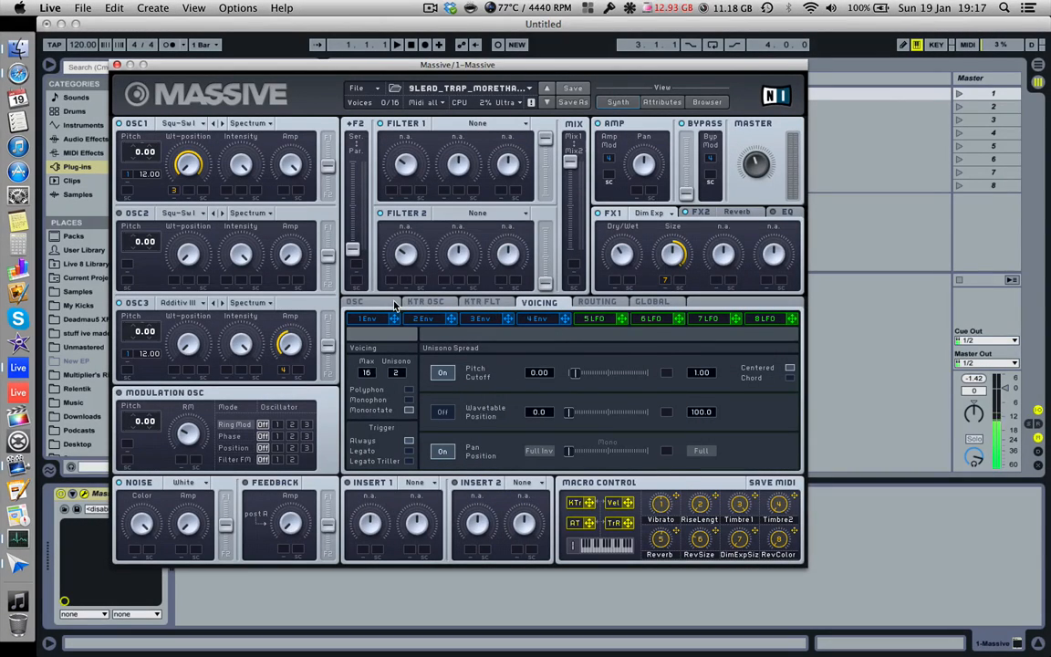
Try Envelope 1 with its decay level lowered to zero, and return the level to maximum.
click(395, 305)
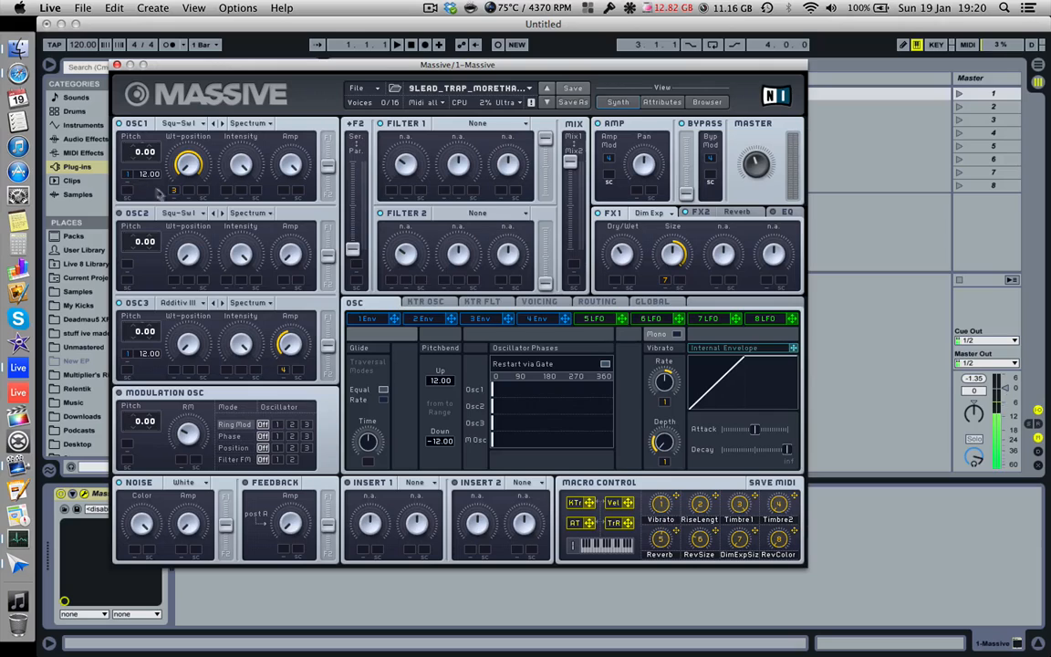
click(367, 318)
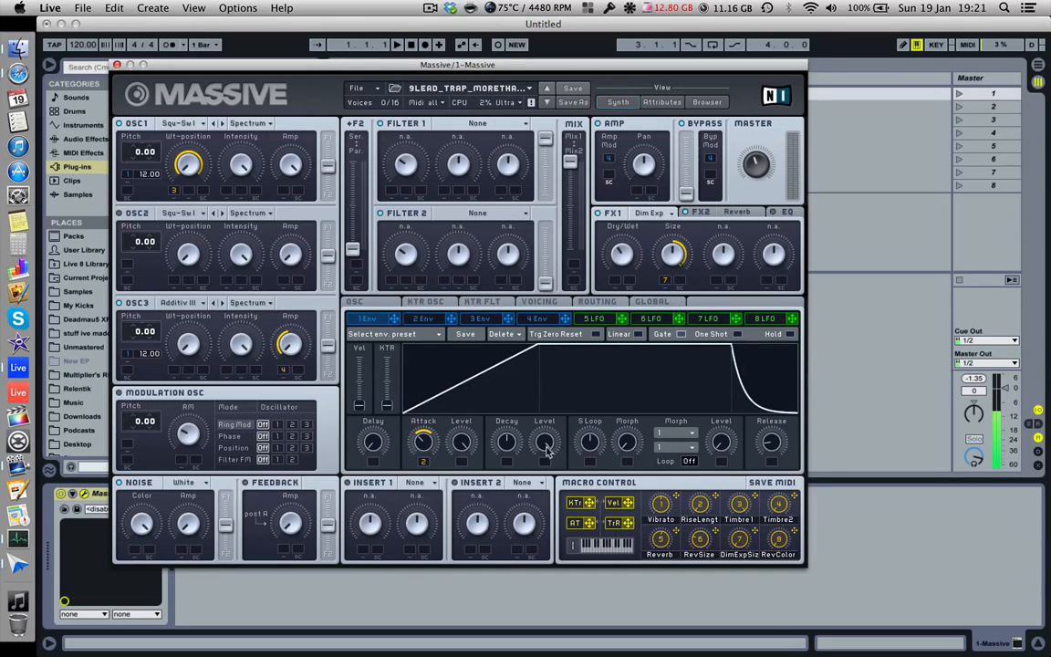
drag(592, 442, 561, 576)
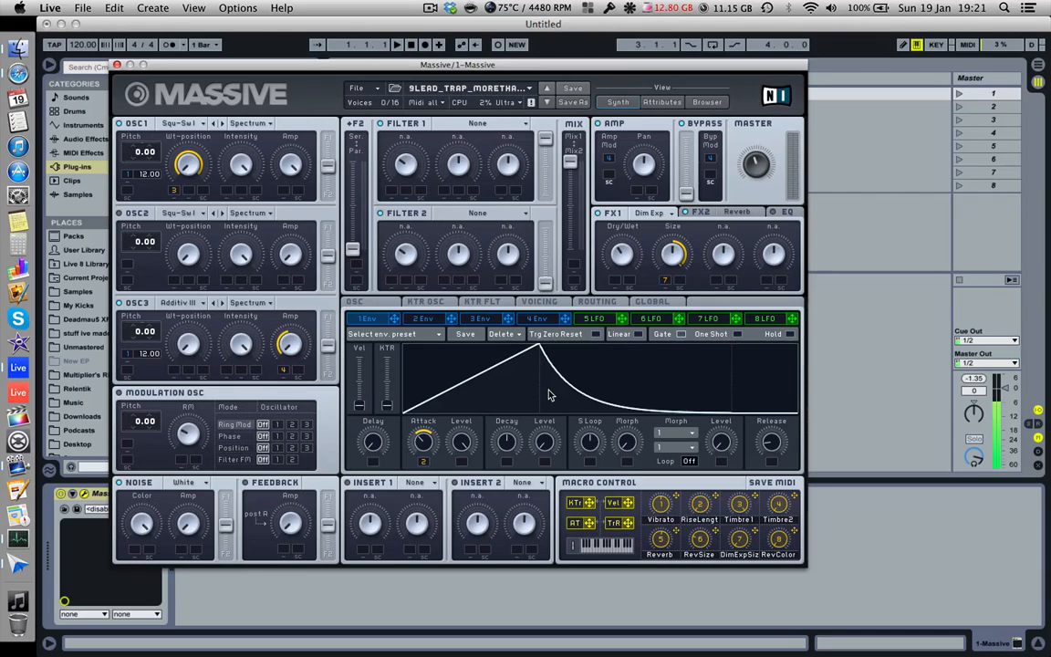
drag(549, 394, 516, 346)
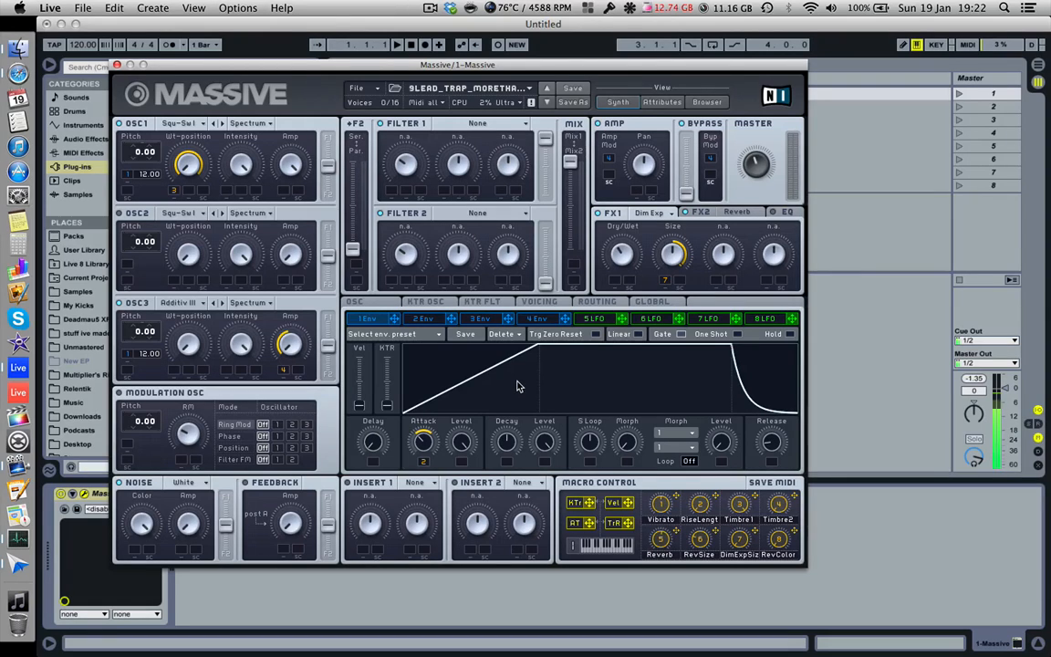
Compare the voicing settings with the oscillator glide, pitchbend and phase settings.
click(540, 303)
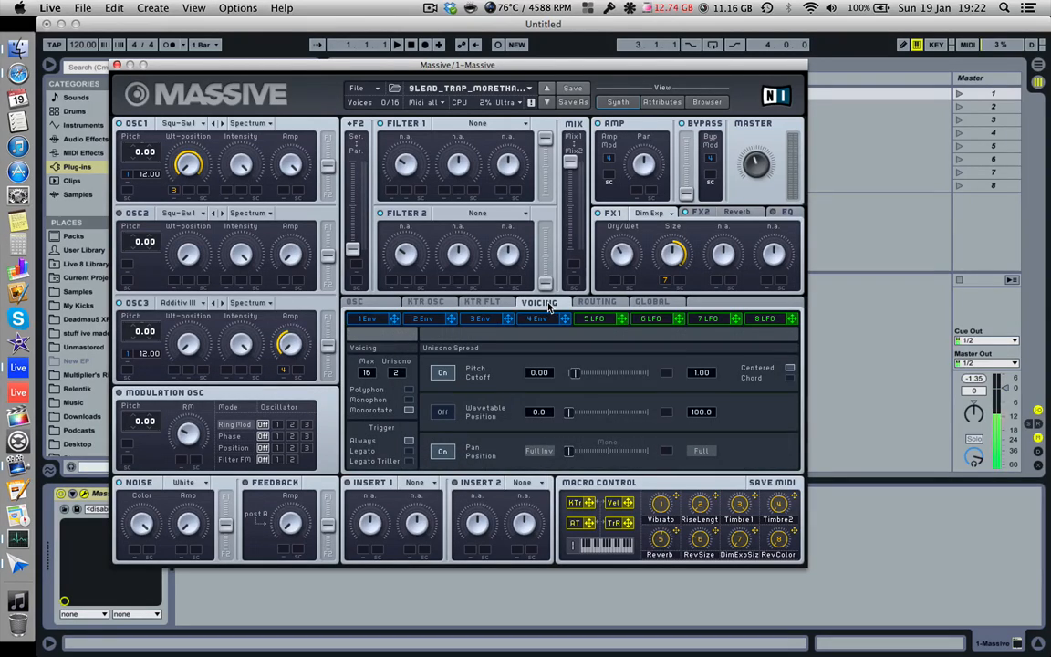
click(379, 306)
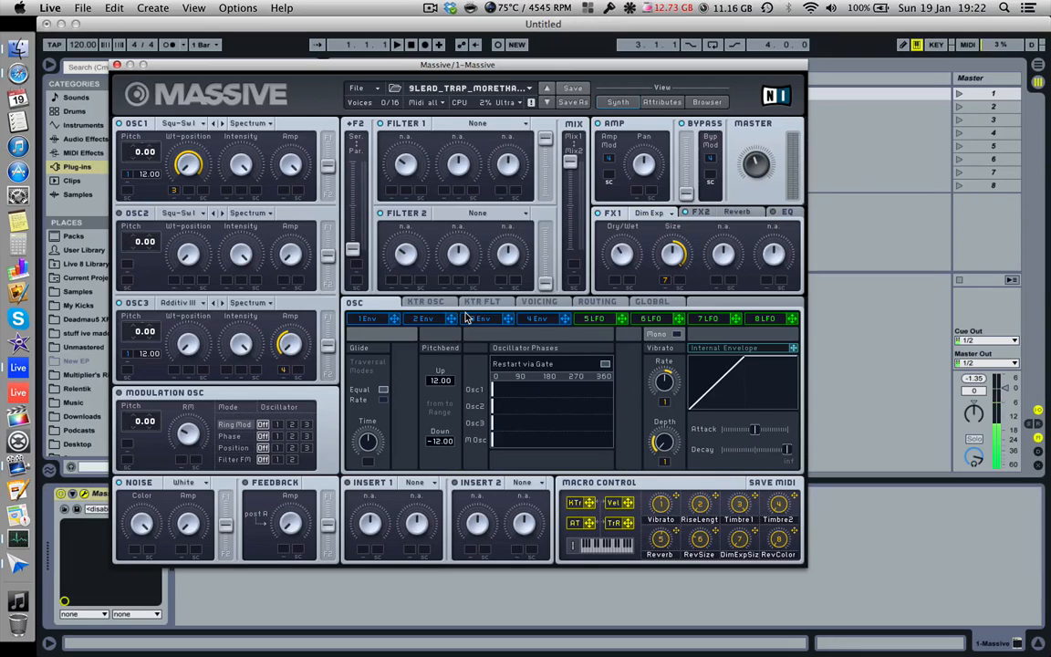
click(536, 302)
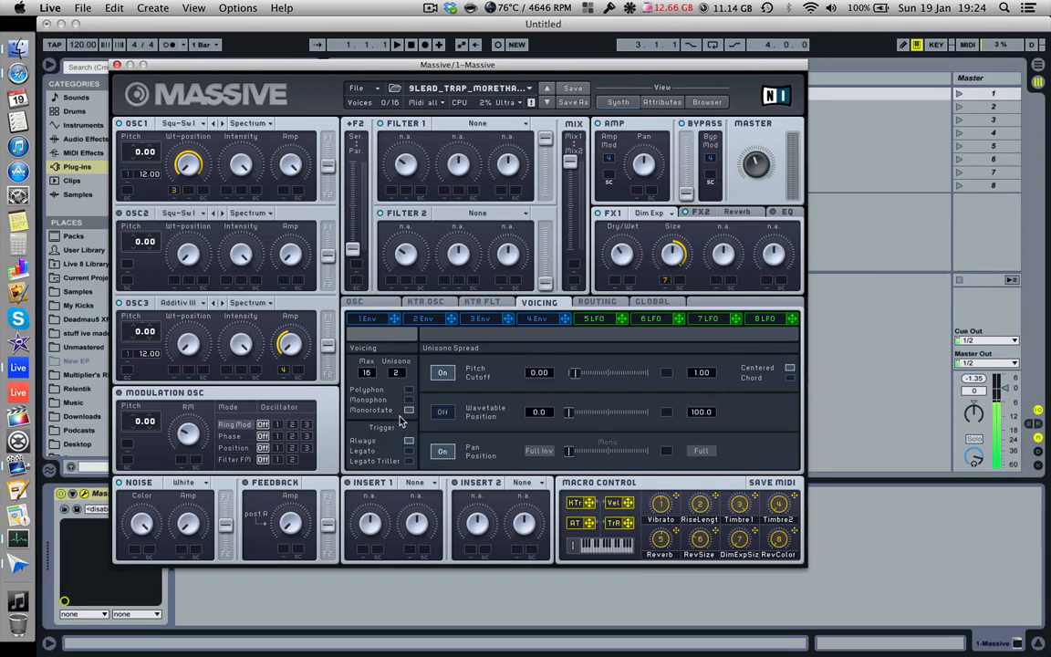
click(385, 306)
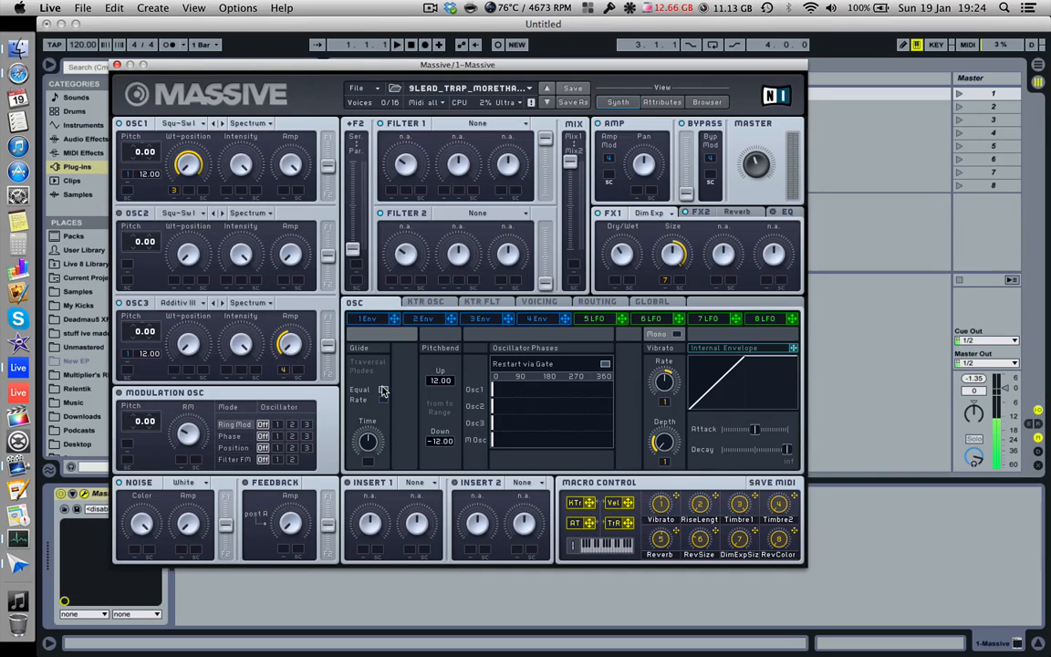
click(542, 307)
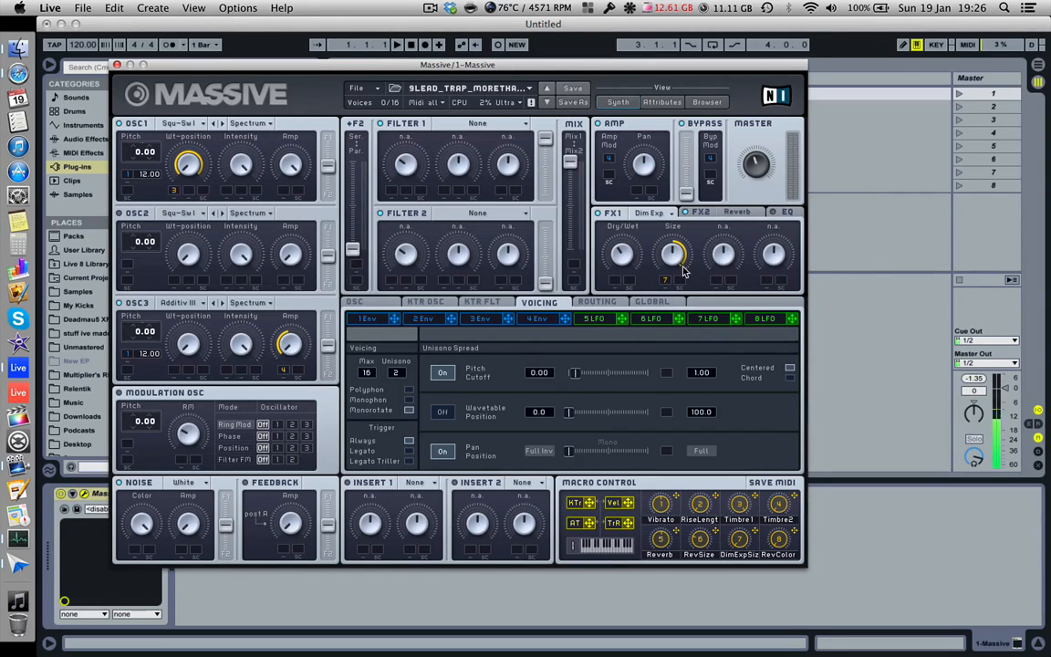
Examine the Reverb settings in FX2 and the Dimension Expander settings in FX1.
click(722, 214)
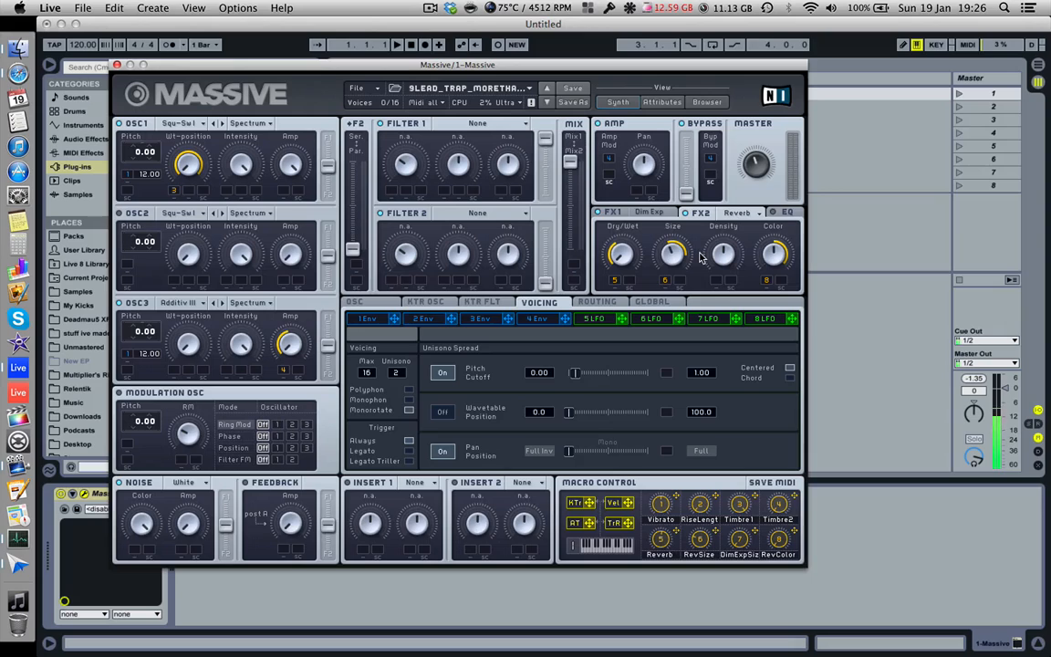
click(647, 213)
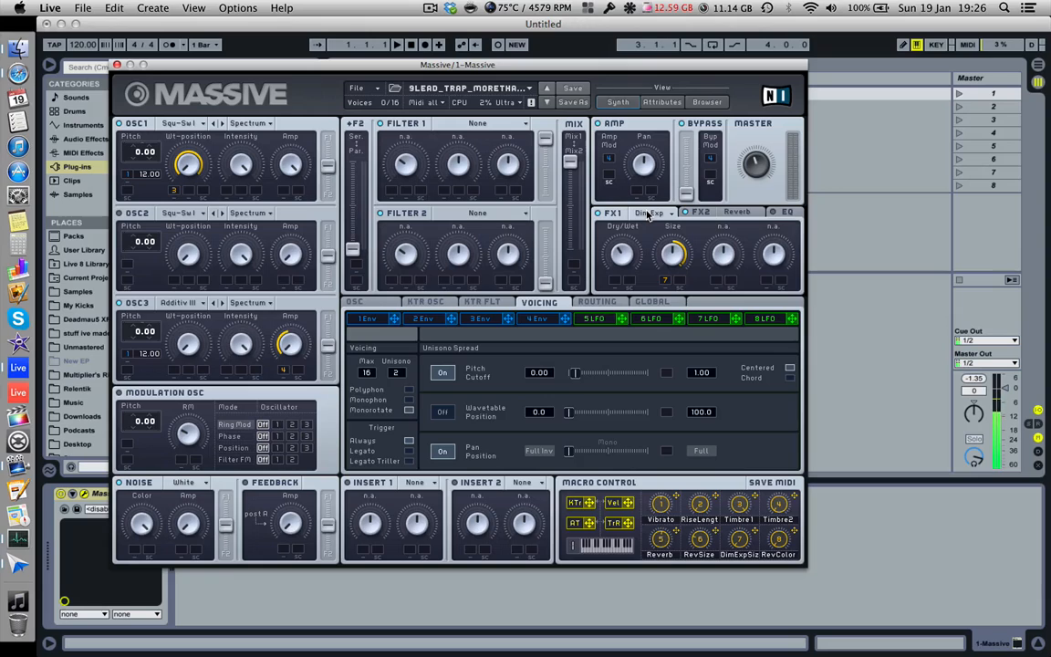
click(744, 213)
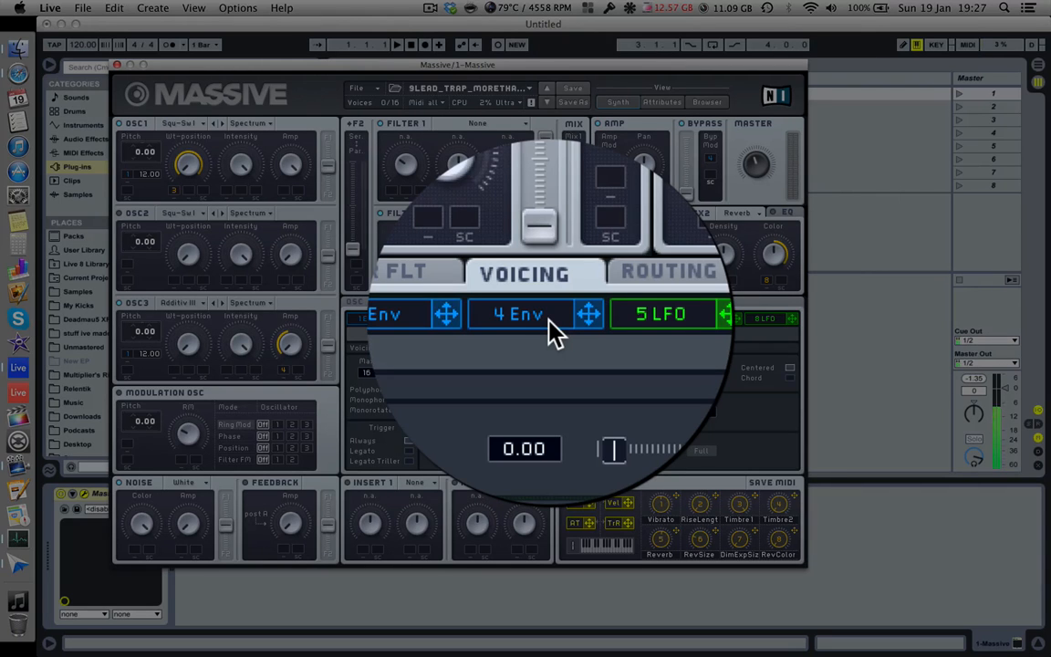
Try a longer attack on Envelope 4 and return it to the short attack.
click(553, 330)
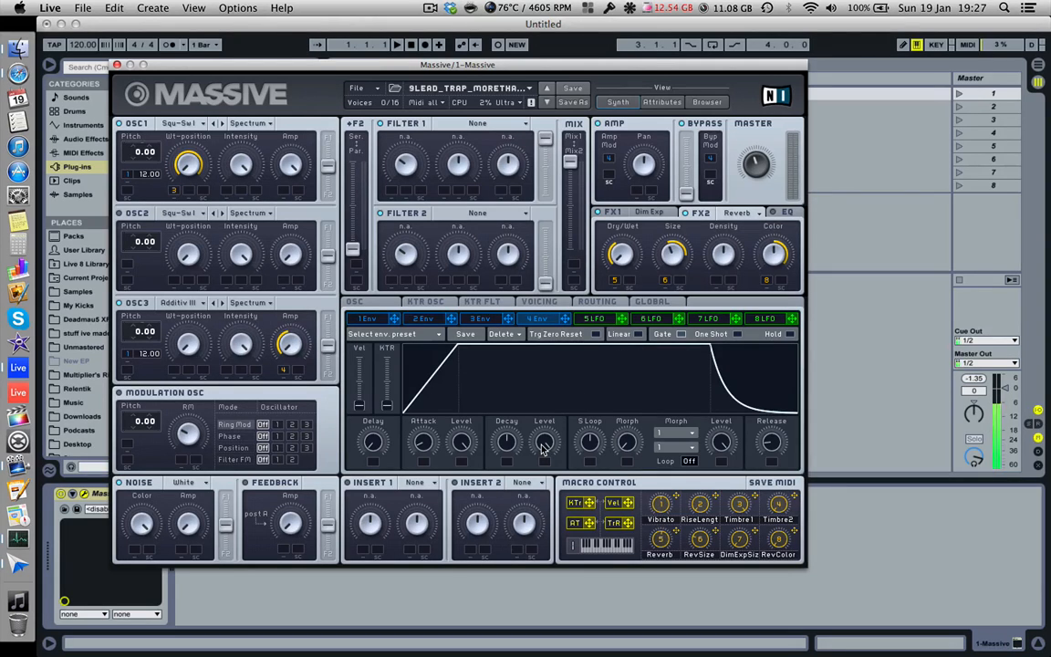
mouse_move(544, 447)
mouse_down()
mouse_move(544, 474)
mouse_move(540, 435)
mouse_up()
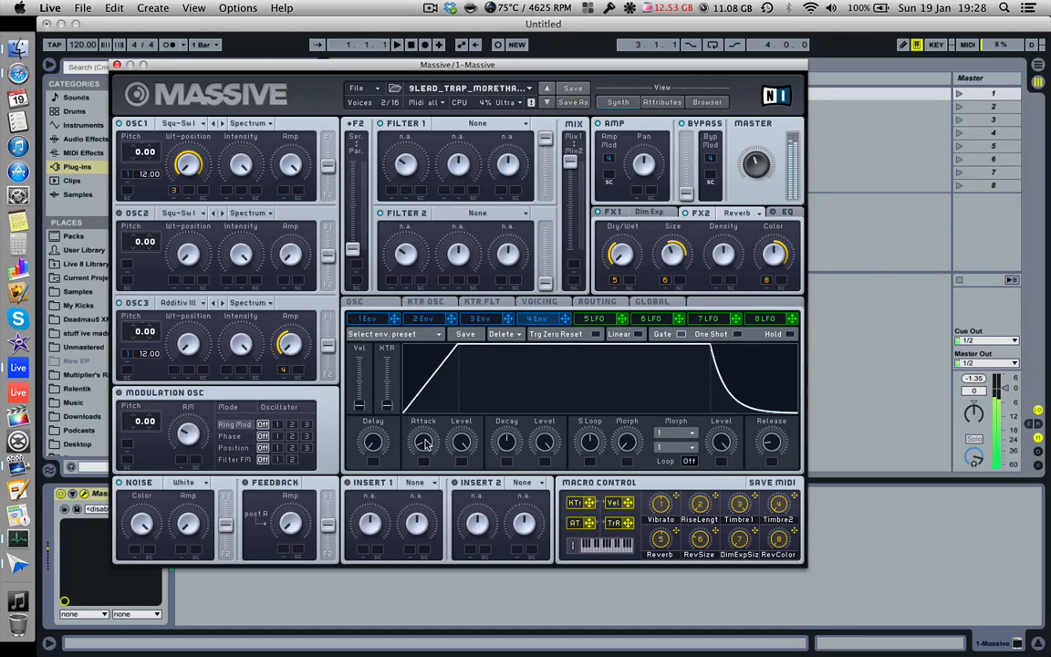
drag(424, 443, 419, 404)
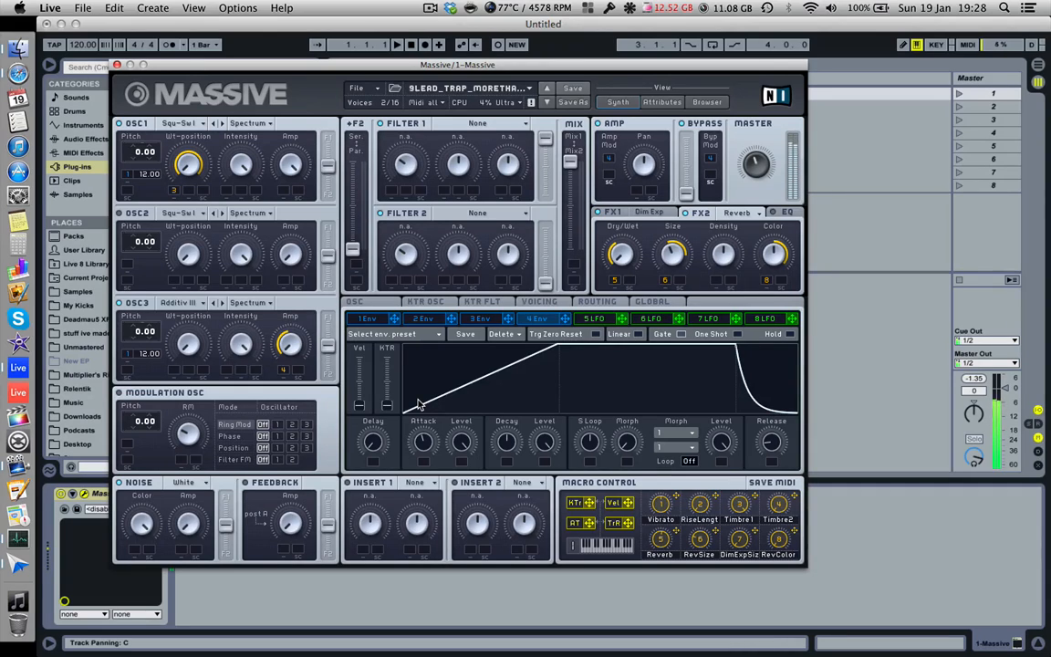
drag(419, 404, 427, 449)
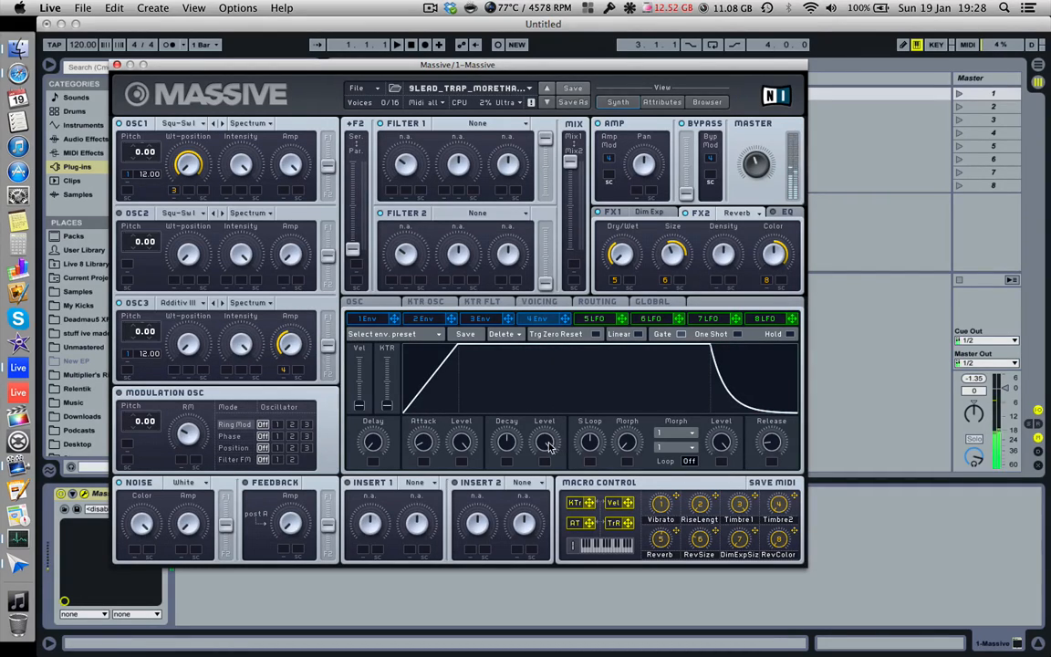
Try Envelope 4's decay level at about half and at zero, and restore it to maximum.
drag(550, 446, 550, 470)
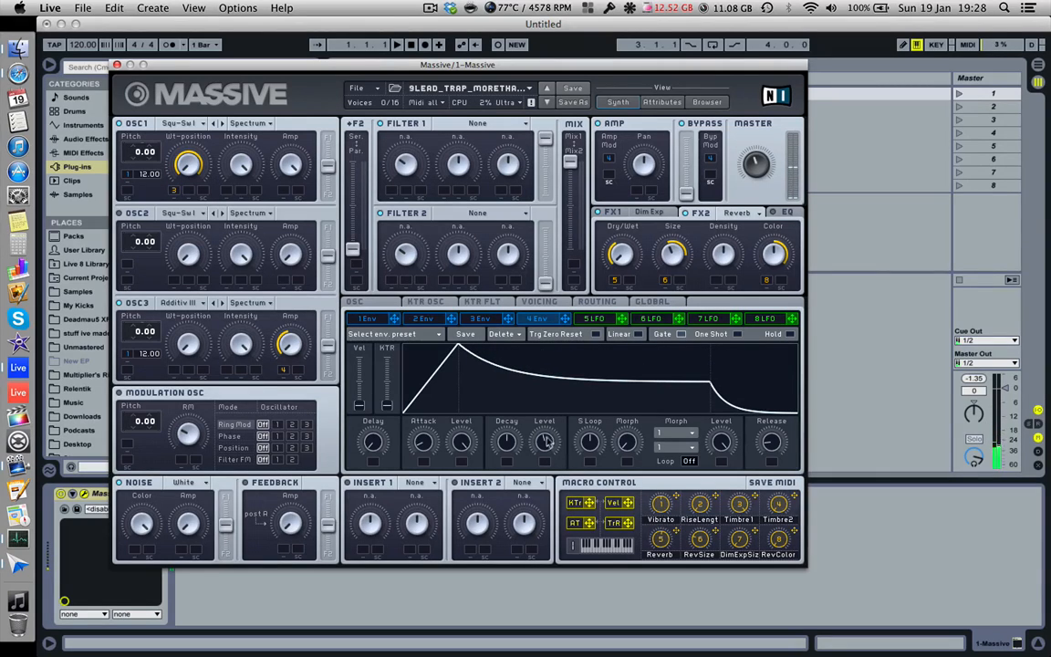
drag(544, 444, 563, 519)
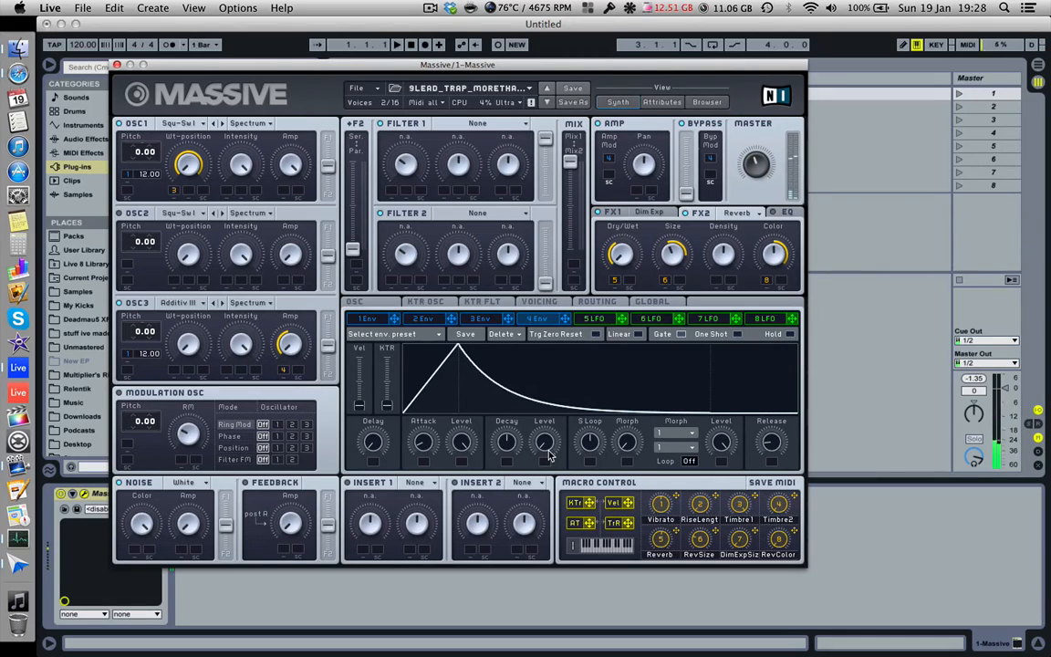
drag(550, 456, 508, 358)
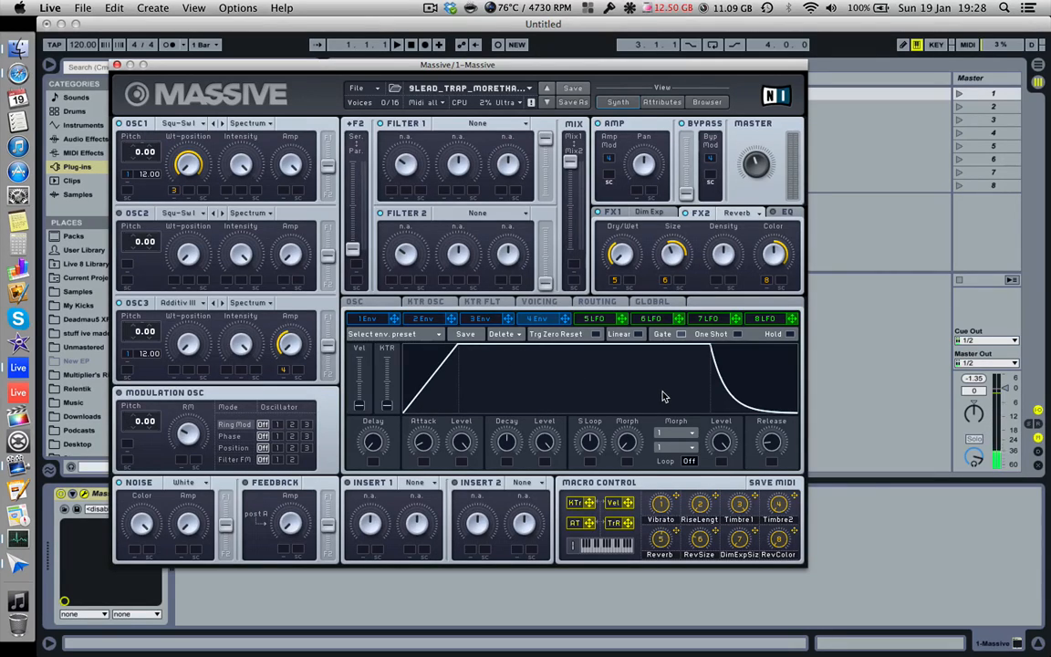
click(428, 7)
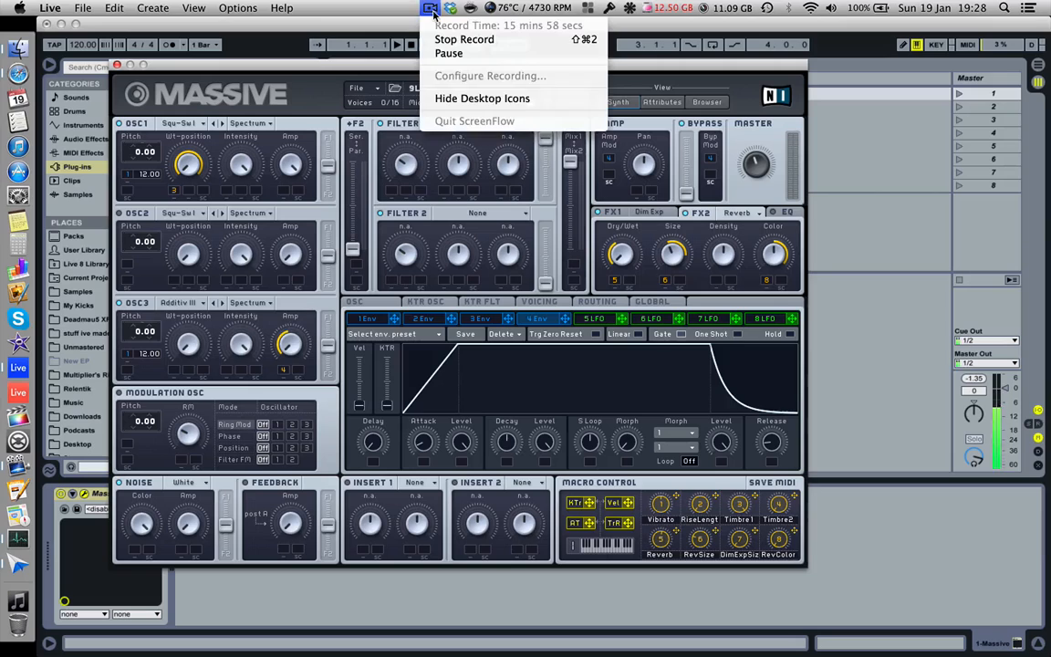
key(Escape)
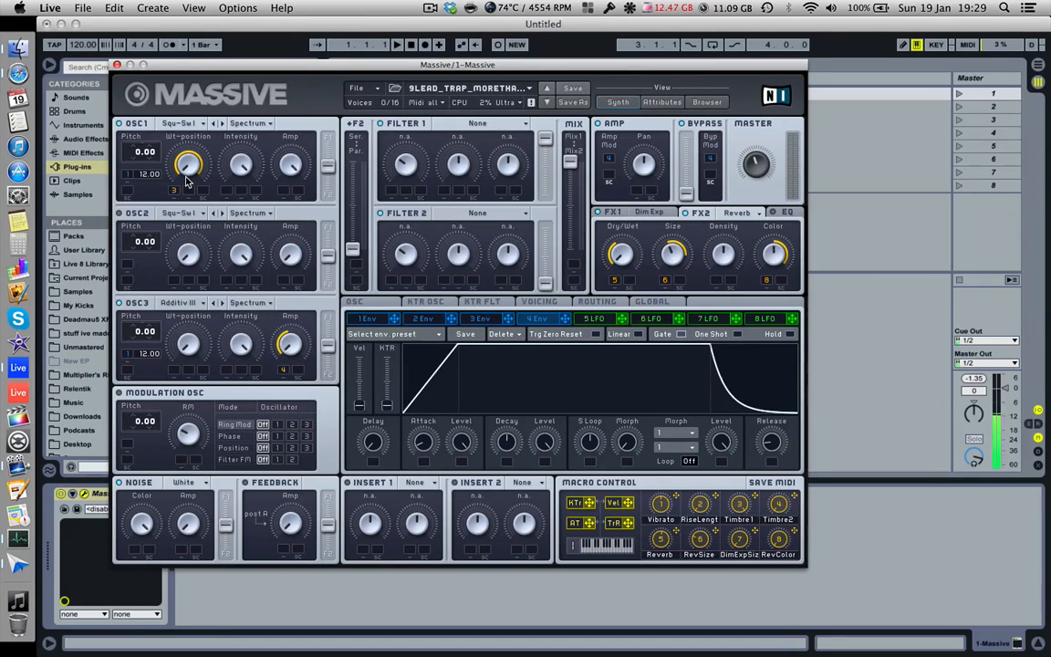
Select the Square-Saw I wavetable for oscillator 1 and review the list of available wavetables.
click(178, 122)
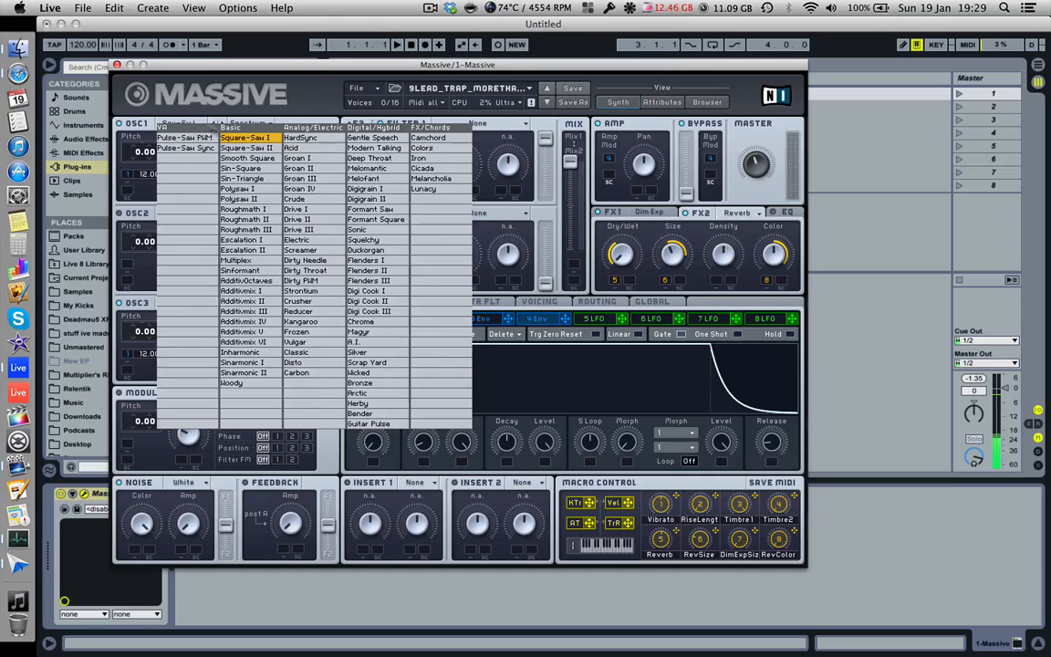
click(240, 142)
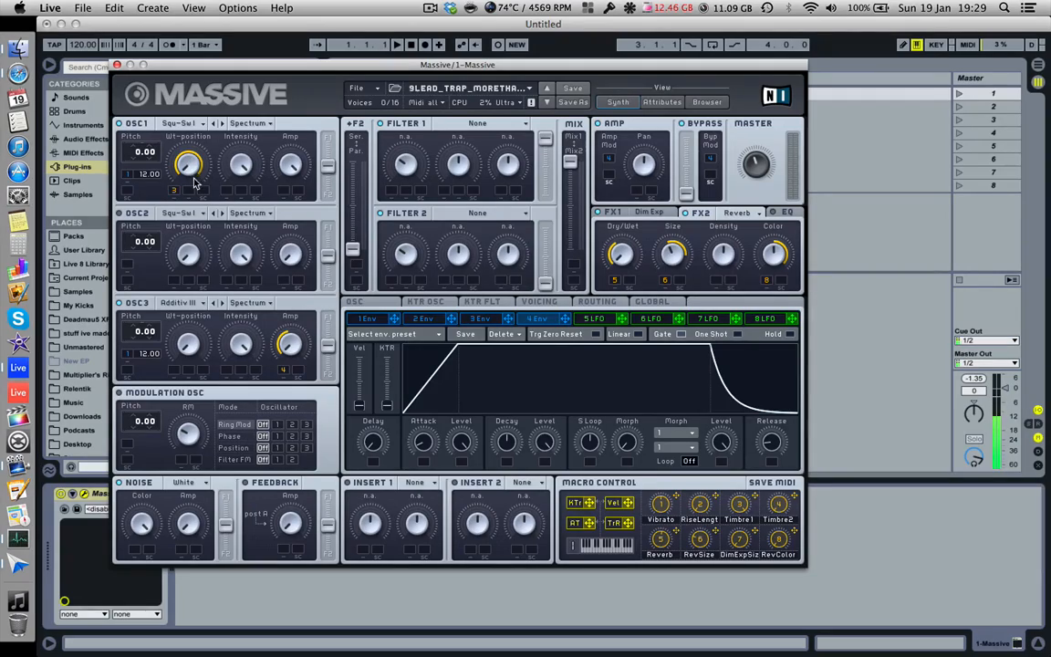
click(179, 122)
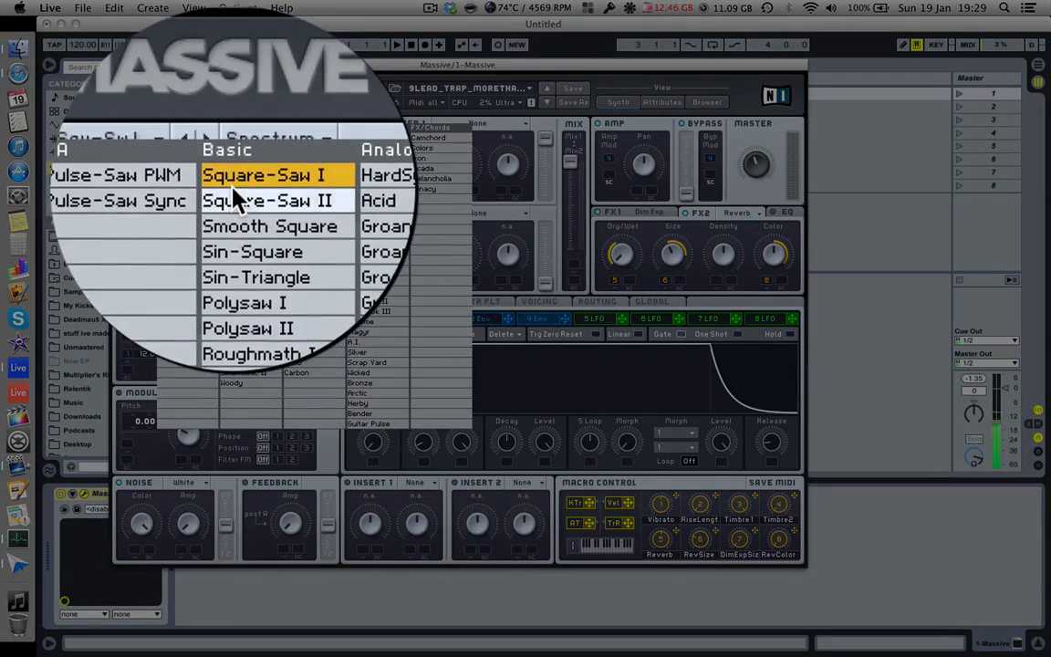
click(210, 151)
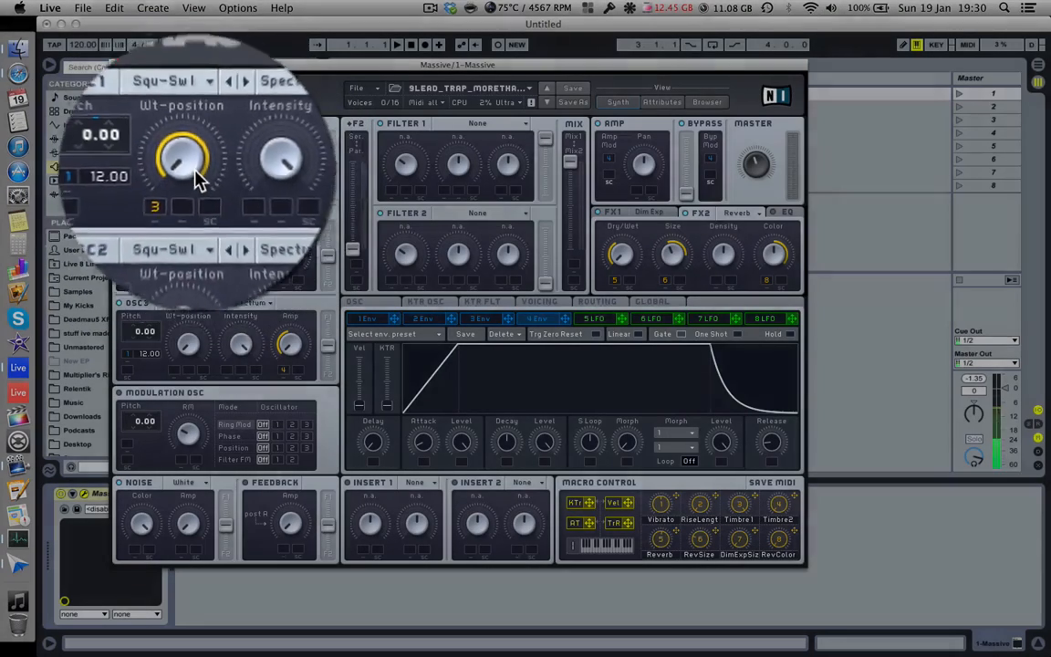
Hide the plug-in window and reopen the Massive editor from its device on the track.
key(super+alt+p)
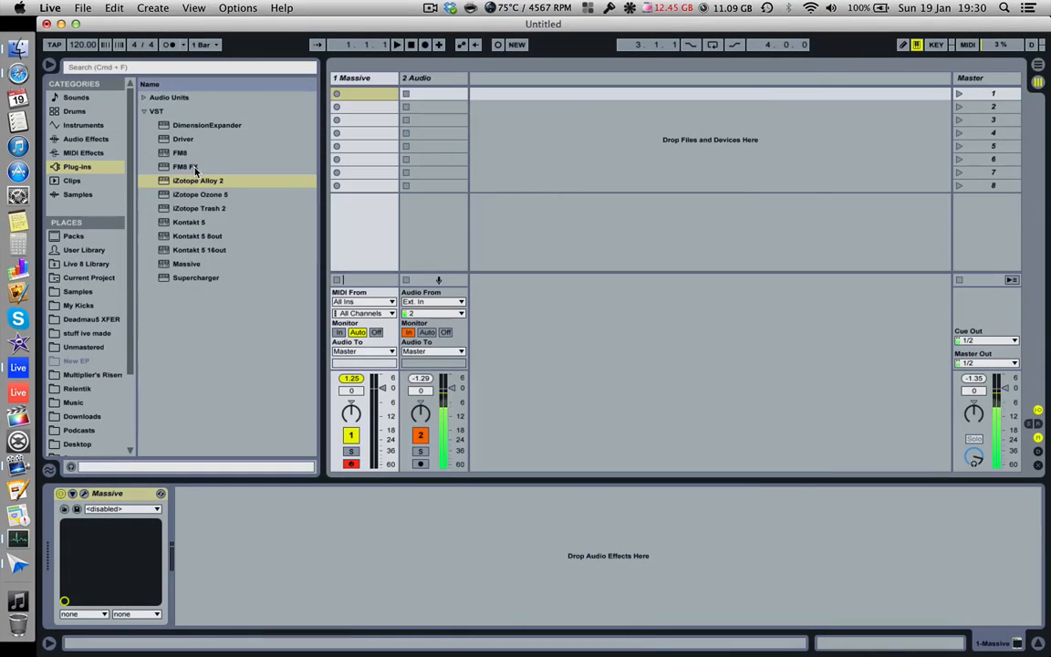
click(84, 494)
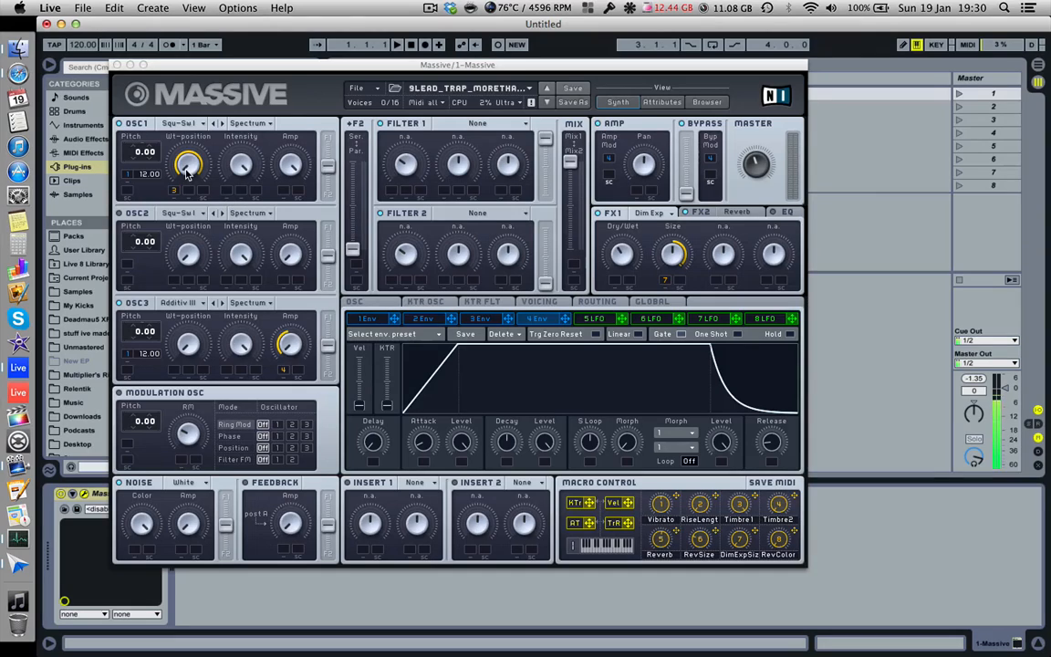
click(740, 513)
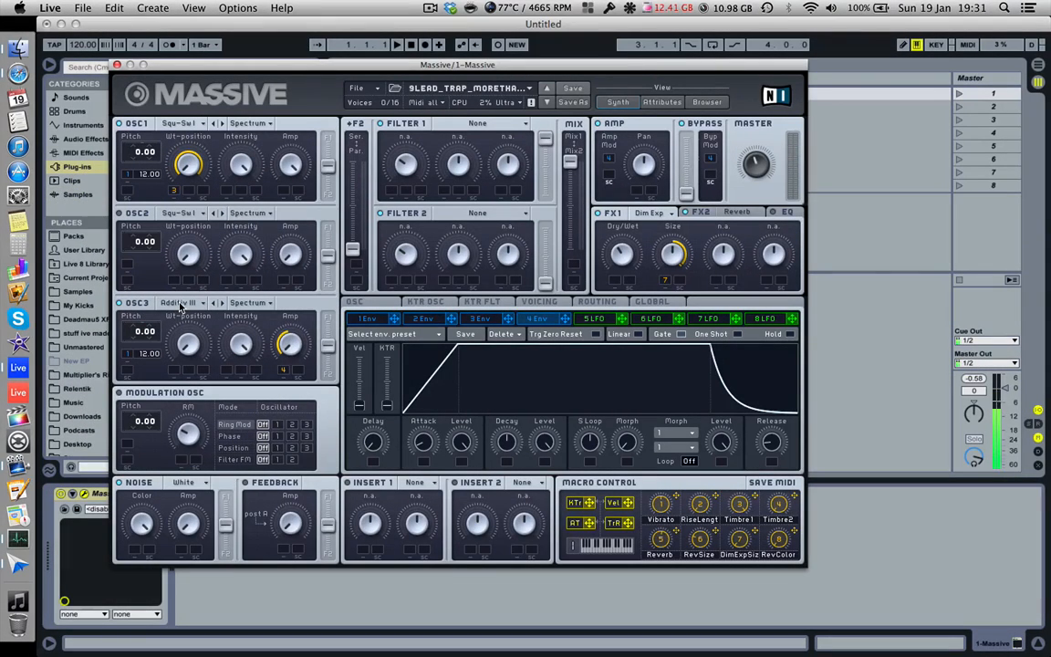
Review the wavetables available for oscillator 3 and close the list without changing the selection.
click(180, 306)
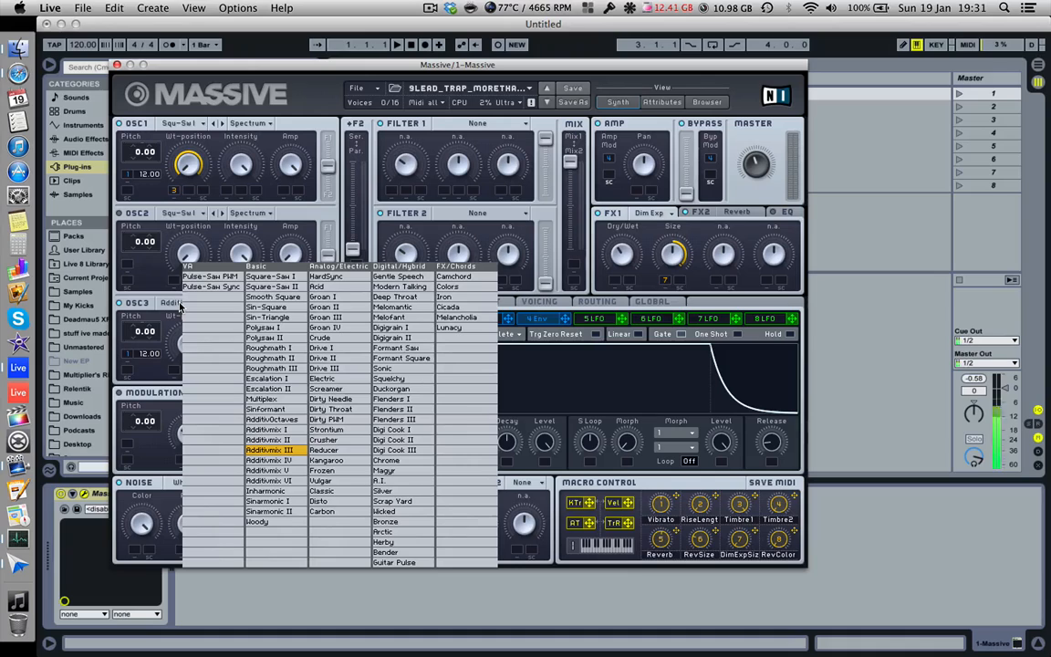
click(157, 370)
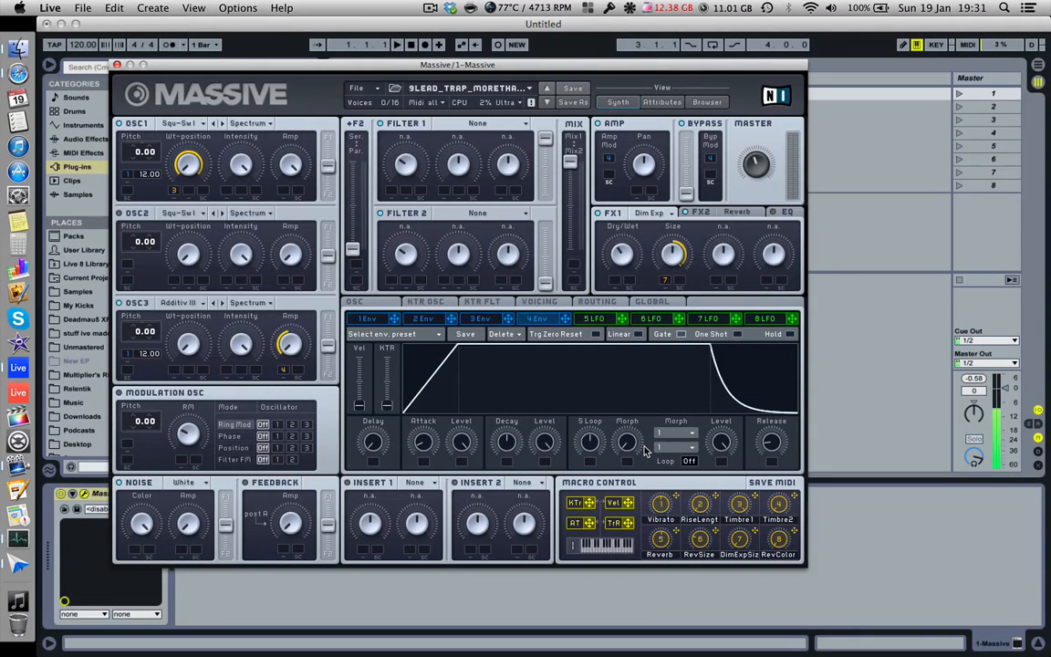
Examine the voicing and unison spread settings alongside the Envelope 4 shape, finishing on the voicing settings.
click(547, 305)
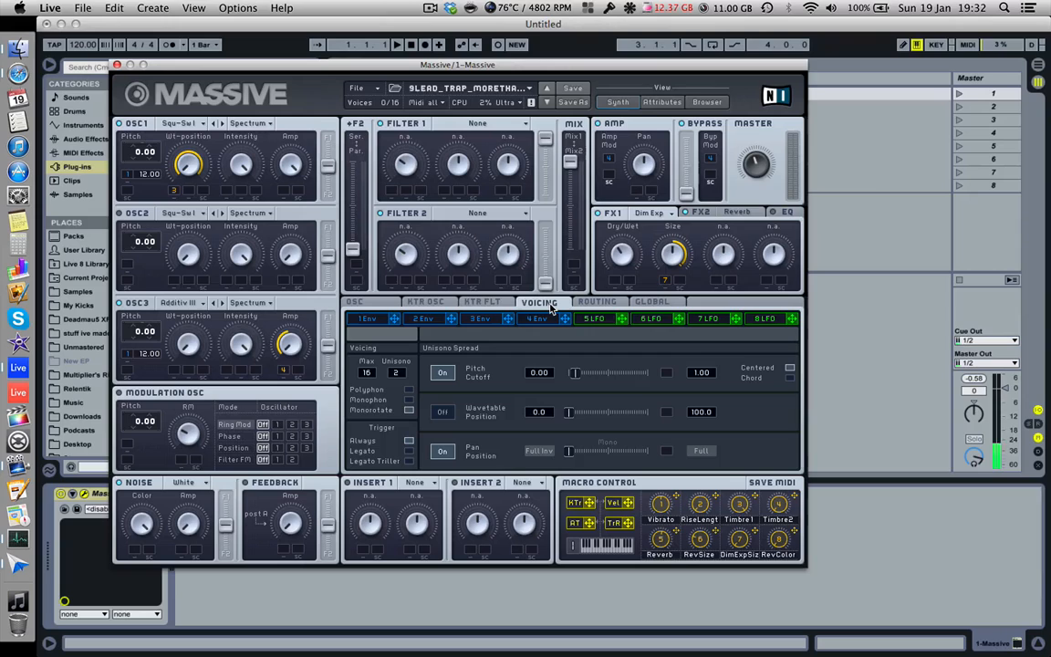
click(548, 318)
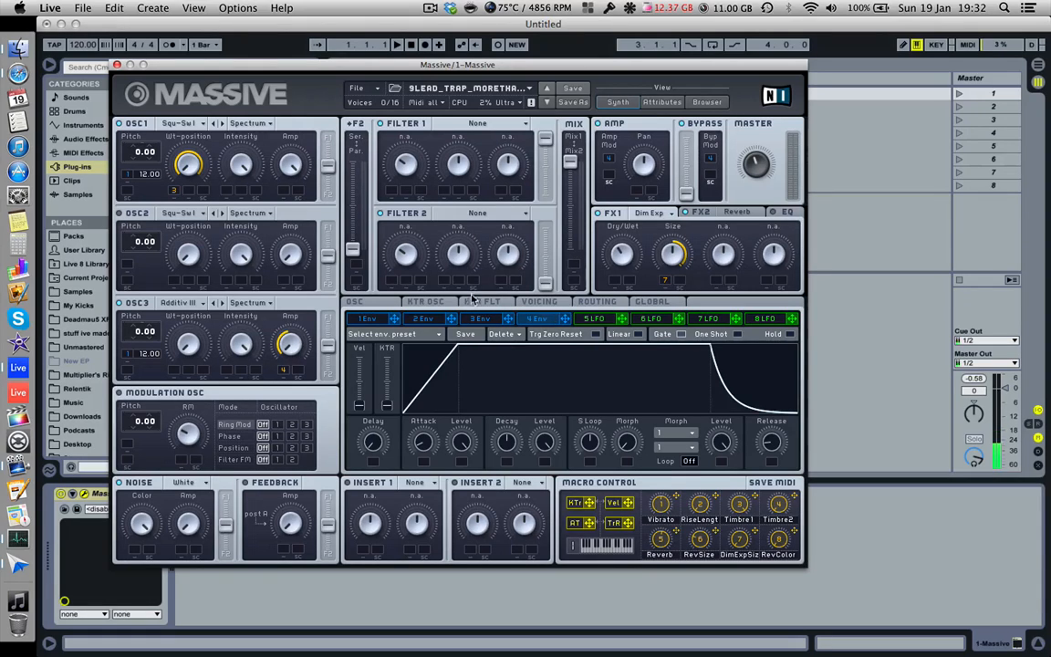
click(538, 302)
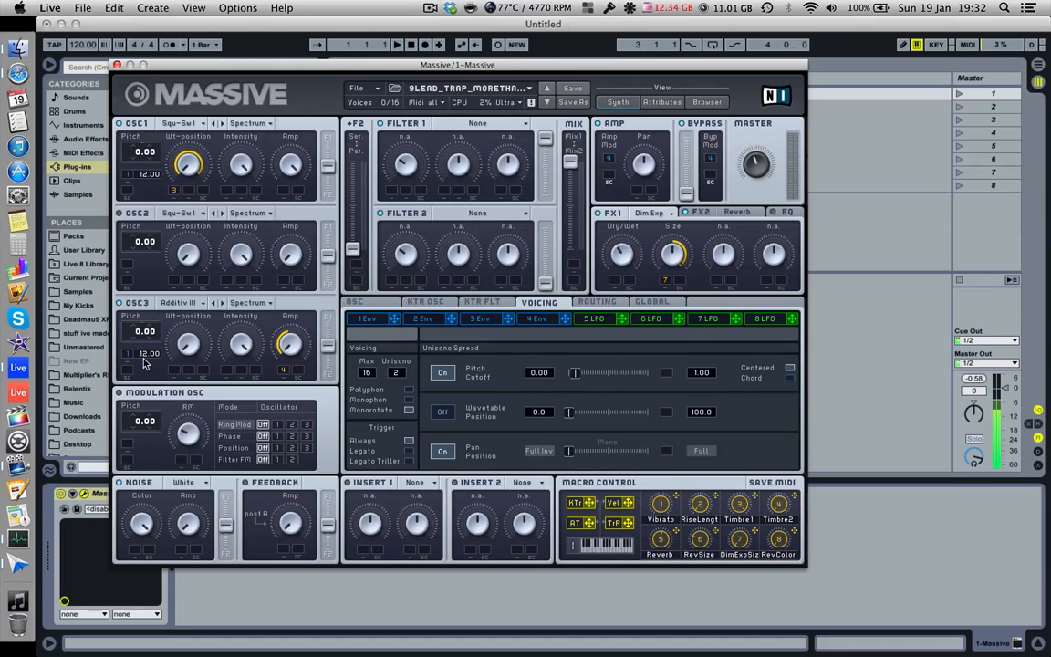
Examine Envelope 1 and the FX2 Reverb settings, and return to the voicing settings.
click(358, 321)
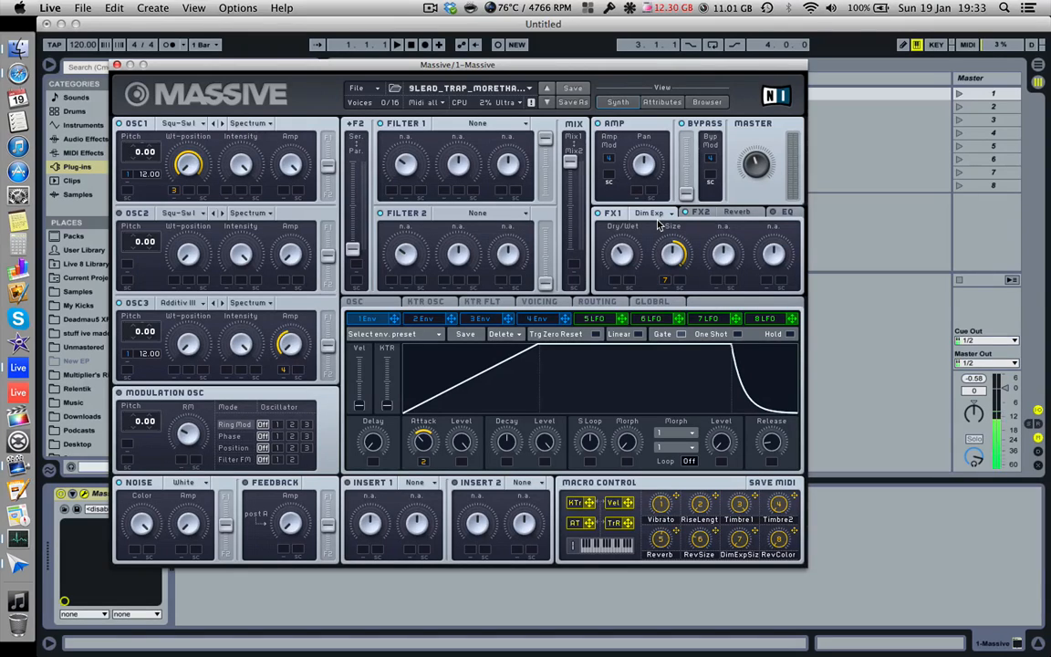
click(700, 211)
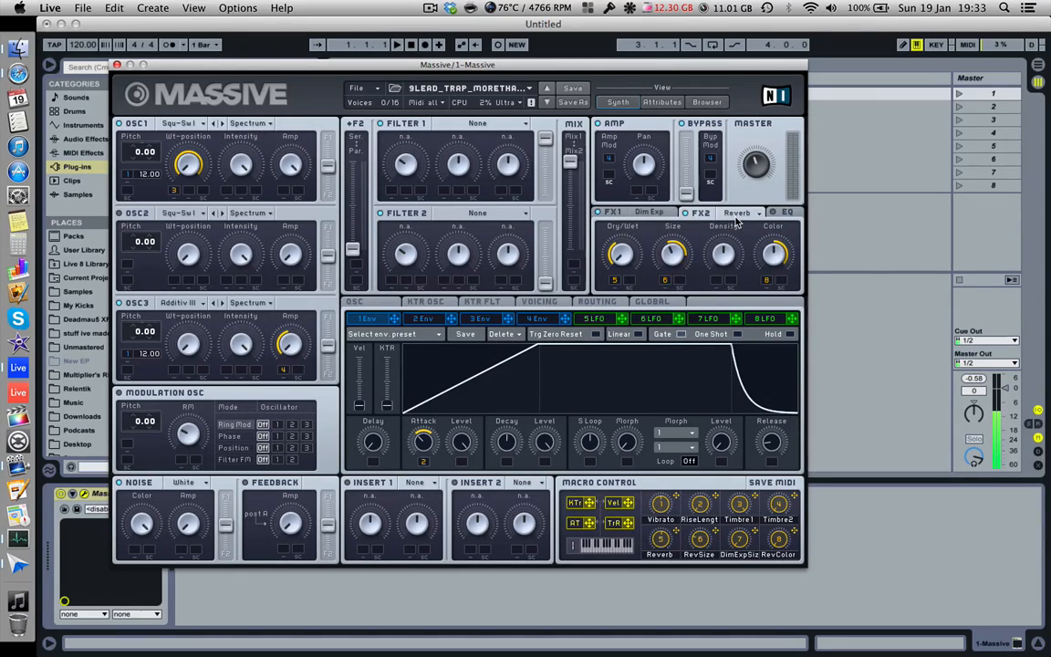
click(538, 301)
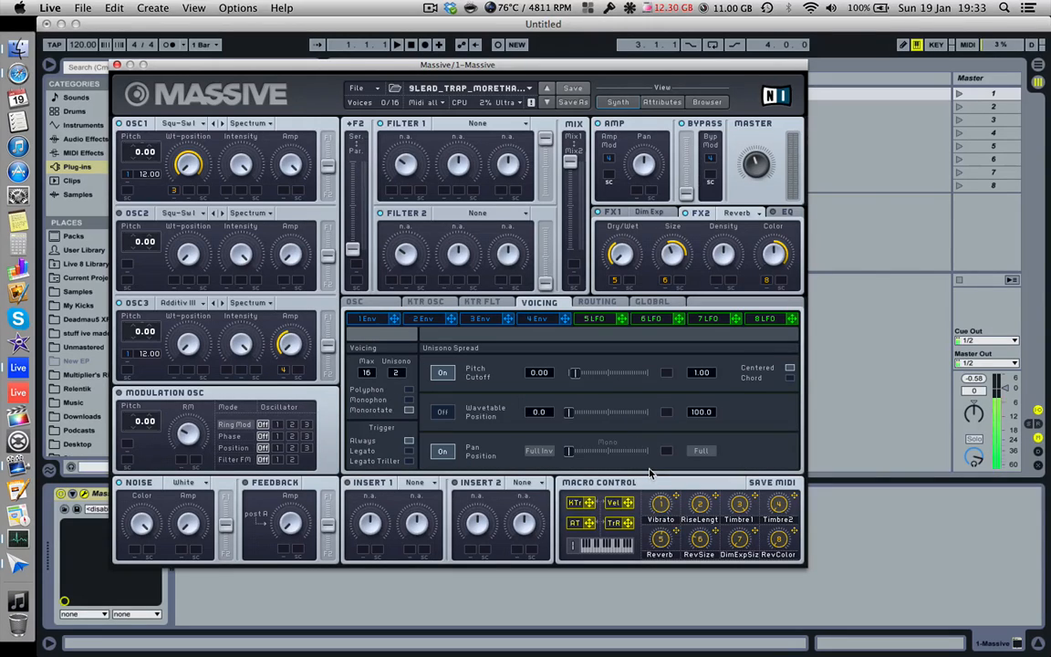
click(430, 7)
key(Escape)
click(434, 10)
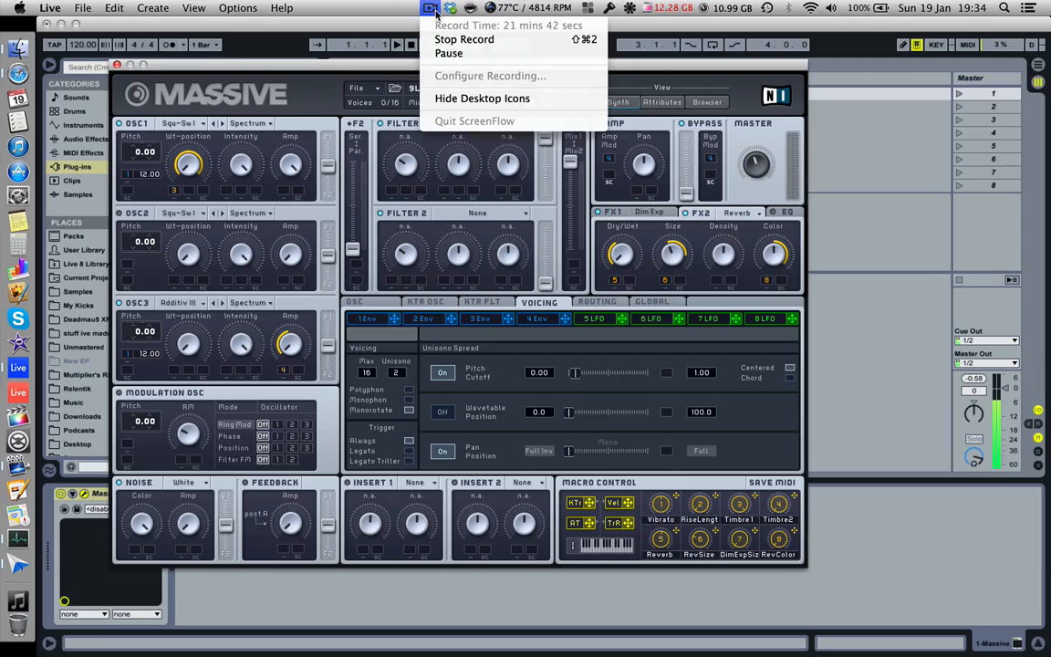
click(435, 10)
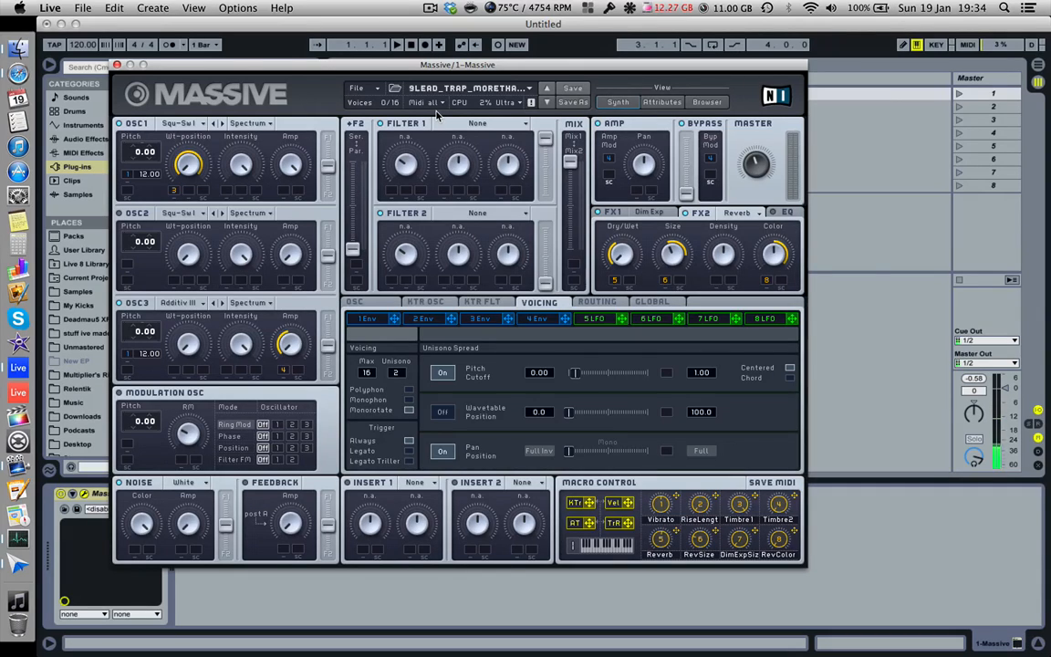
click(435, 9)
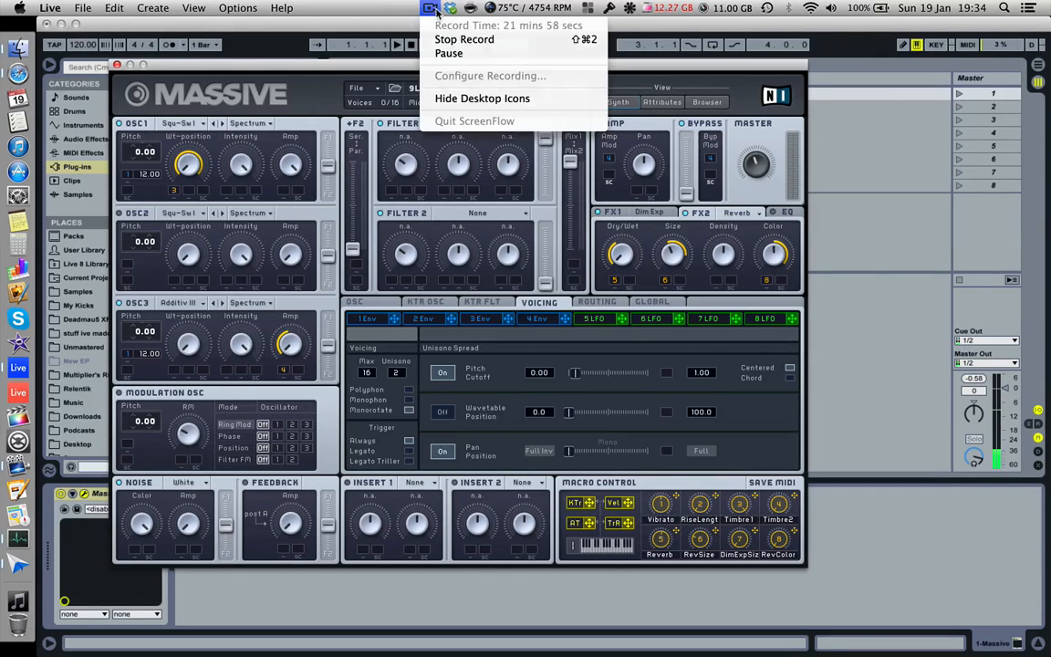